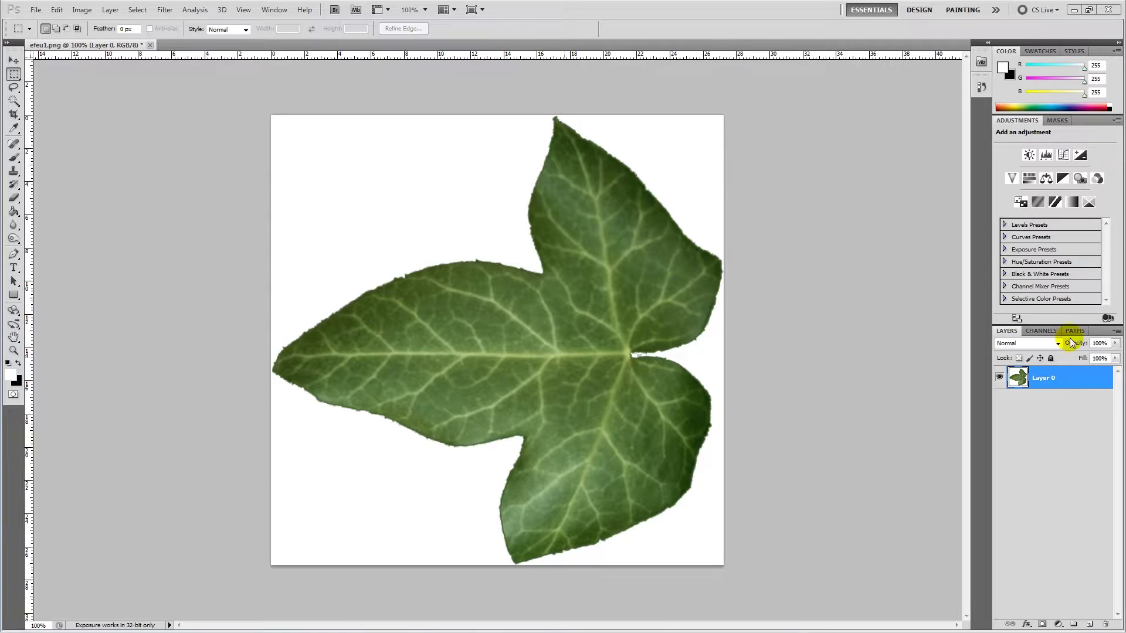
- Add a new Alpha 1 channel, swap the foreground/background colours, and return to the RGB layers
{"action": "left_click", "coordinate": [1039, 331]}
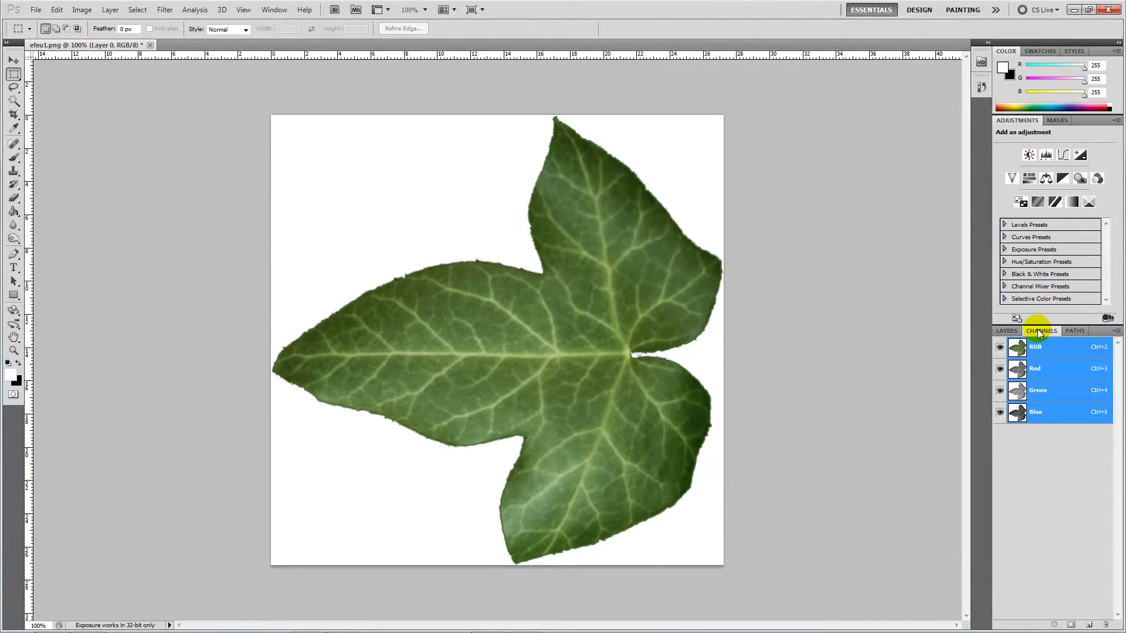
{"action": "left_click", "coordinate": [1092, 625]}
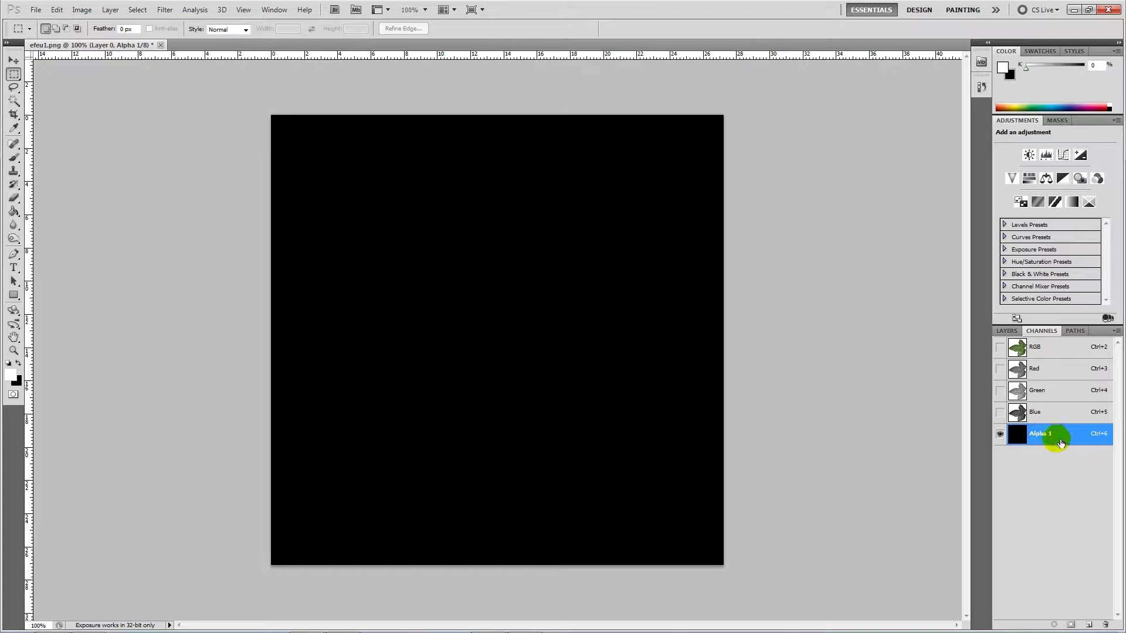
{"action": "left_click", "coordinate": [1000, 347]}
{"action": "key", "text": "x"}
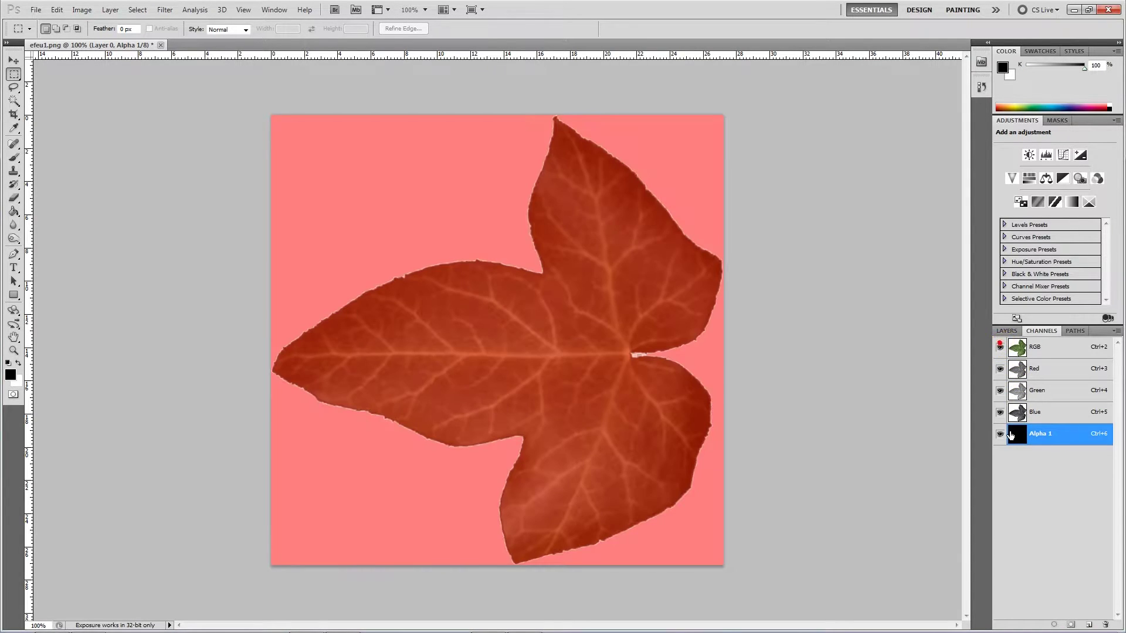
{"action": "left_click", "coordinate": [1000, 434]}
{"action": "left_click", "coordinate": [1042, 351]}
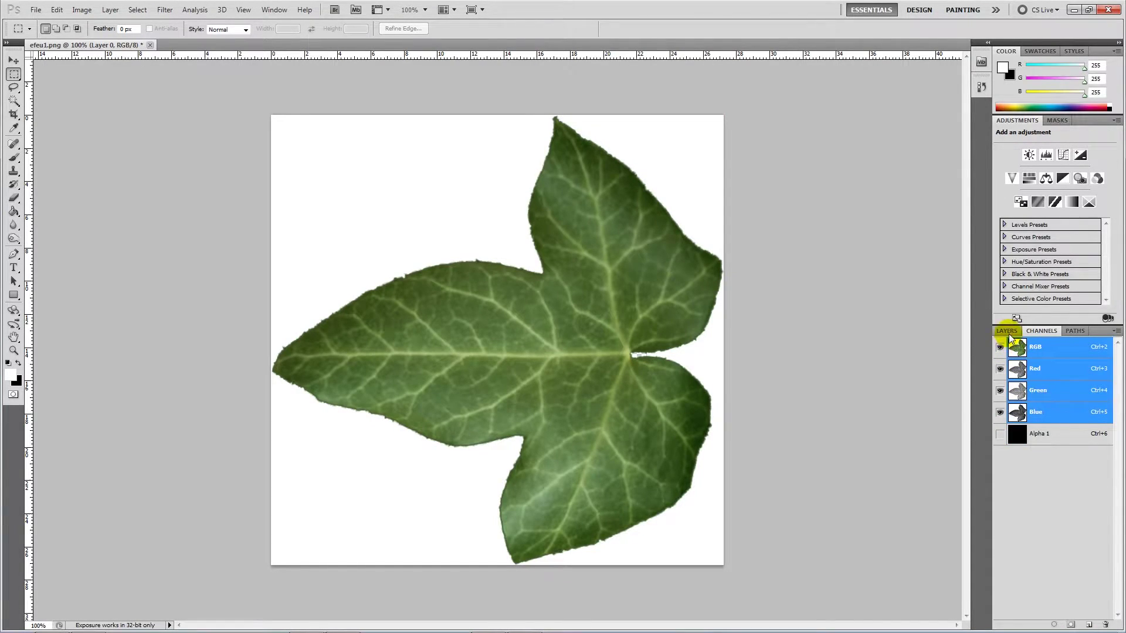
{"action": "left_click", "coordinate": [1048, 356]}
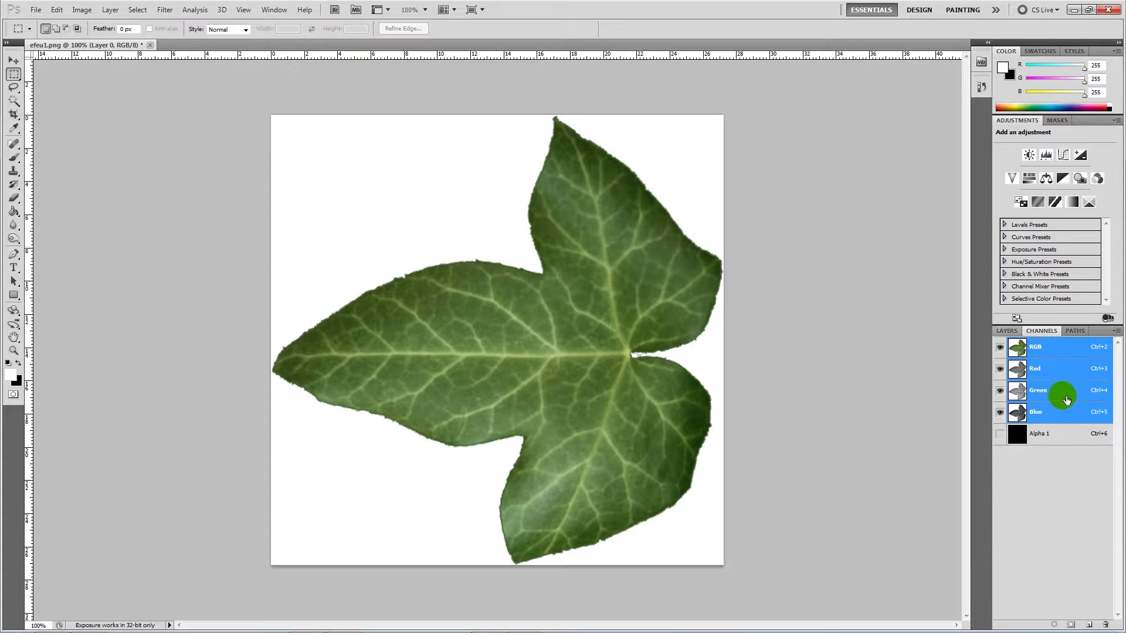
{"action": "left_click", "coordinate": [1006, 330]}
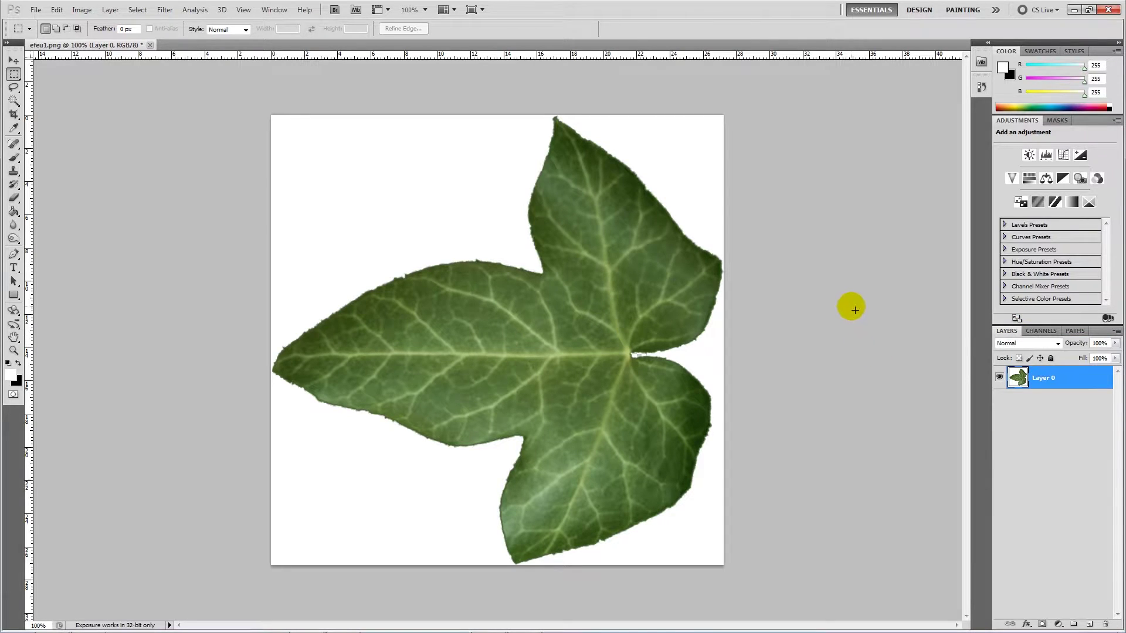
- Select the whole leaf image, paste it into Alpha 1, and deselect with Ctrl+D
{"action": "key", "text": "ctrl+a"}
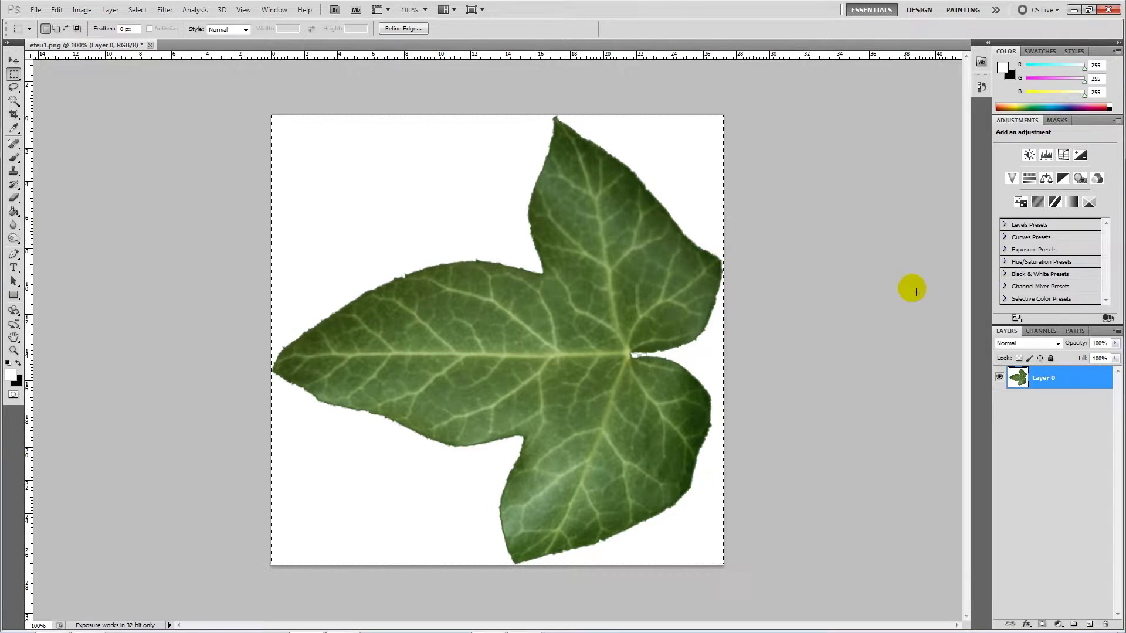
{"action": "left_click", "coordinate": [1049, 330]}
{"action": "left_click", "coordinate": [1000, 434]}
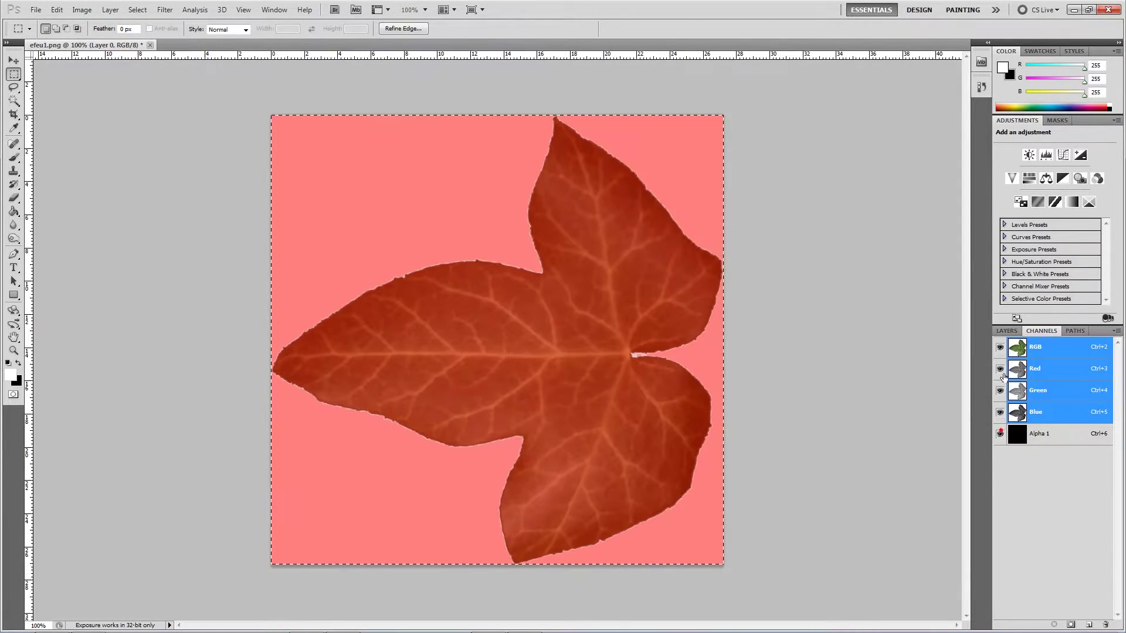
{"action": "left_click", "coordinate": [1000, 347]}
{"action": "left_click", "coordinate": [1055, 434]}
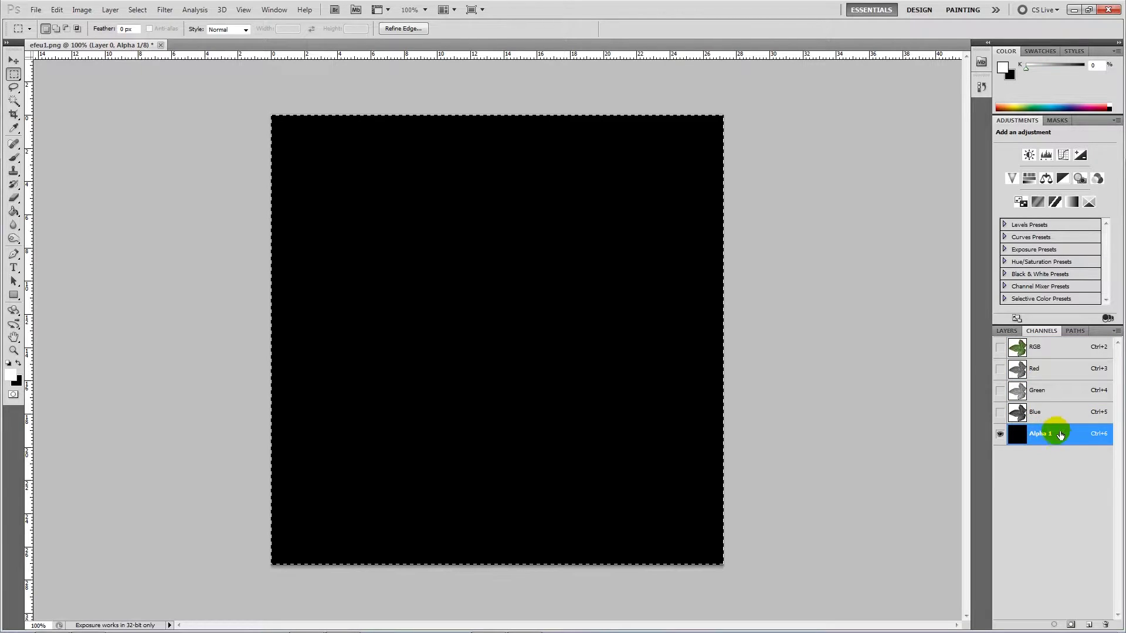
{"action": "key", "text": "ctrl+v"}
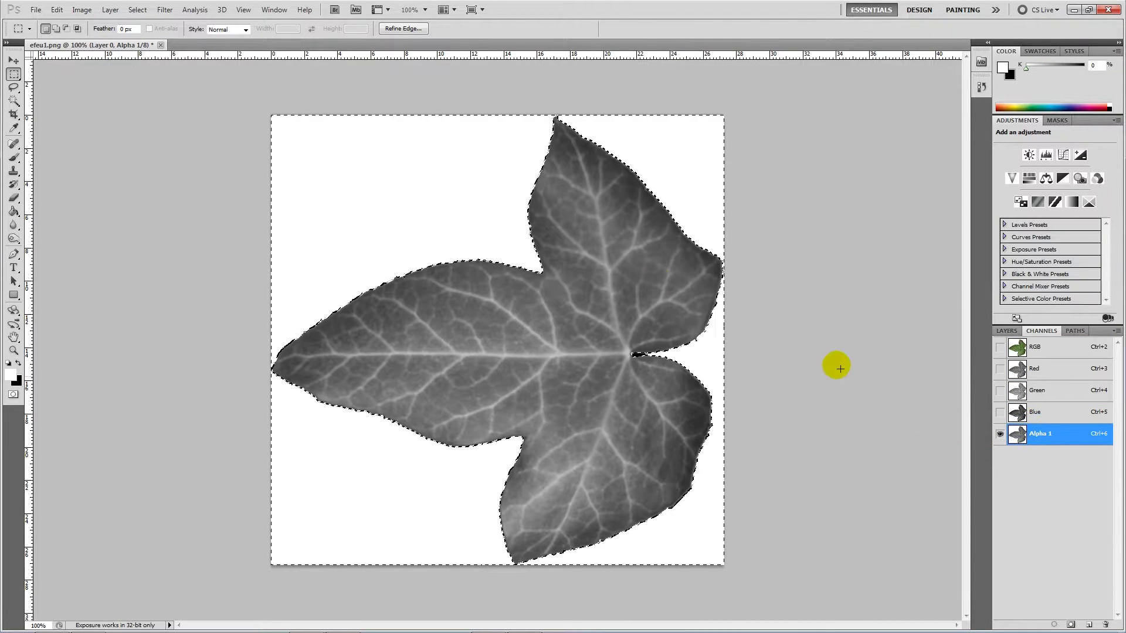
{"action": "key", "text": "ctrl+d"}
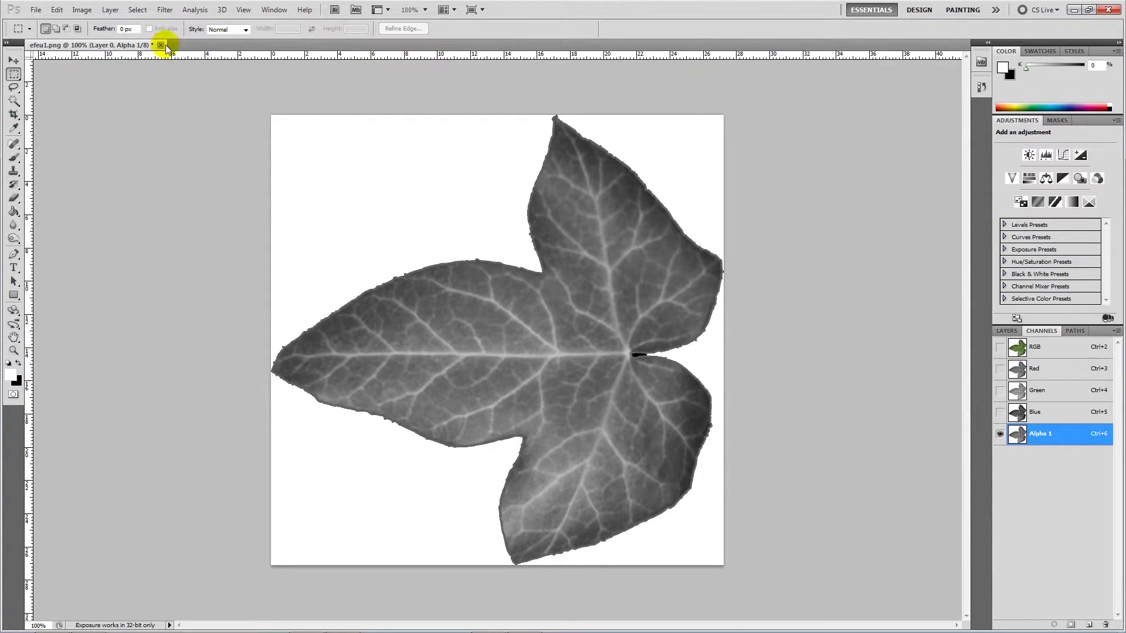
- Invert Alpha 1 so the leaf becomes light on a dark background
{"action": "left_click", "coordinate": [82, 10]}
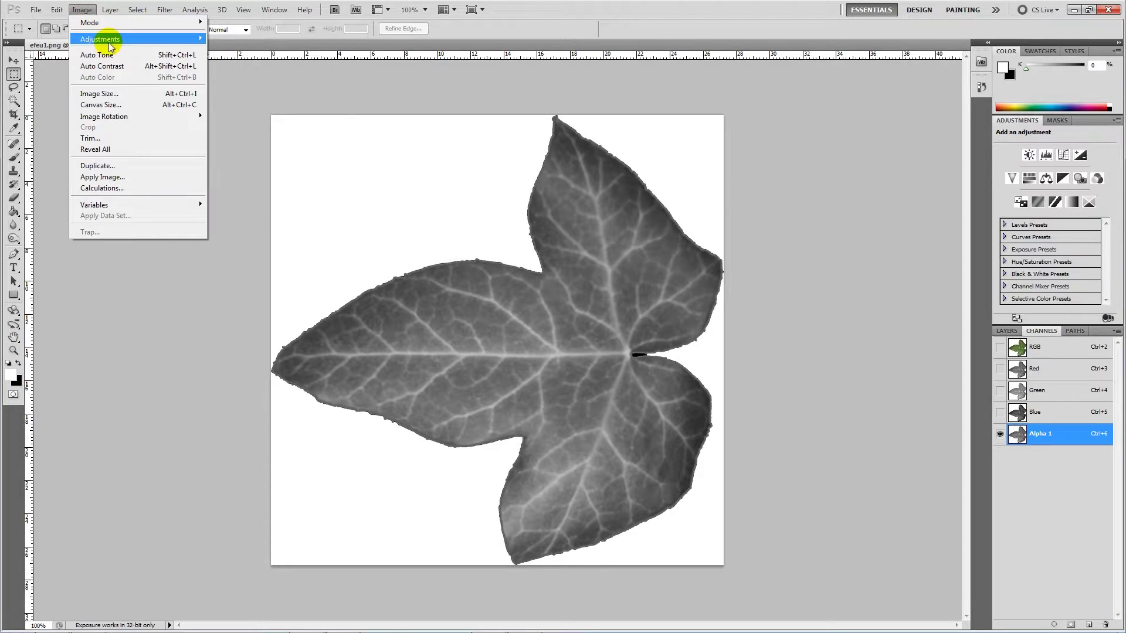
{"action": "mouse_move", "coordinate": [109, 44]}
{"action": "left_click", "coordinate": [225, 160]}
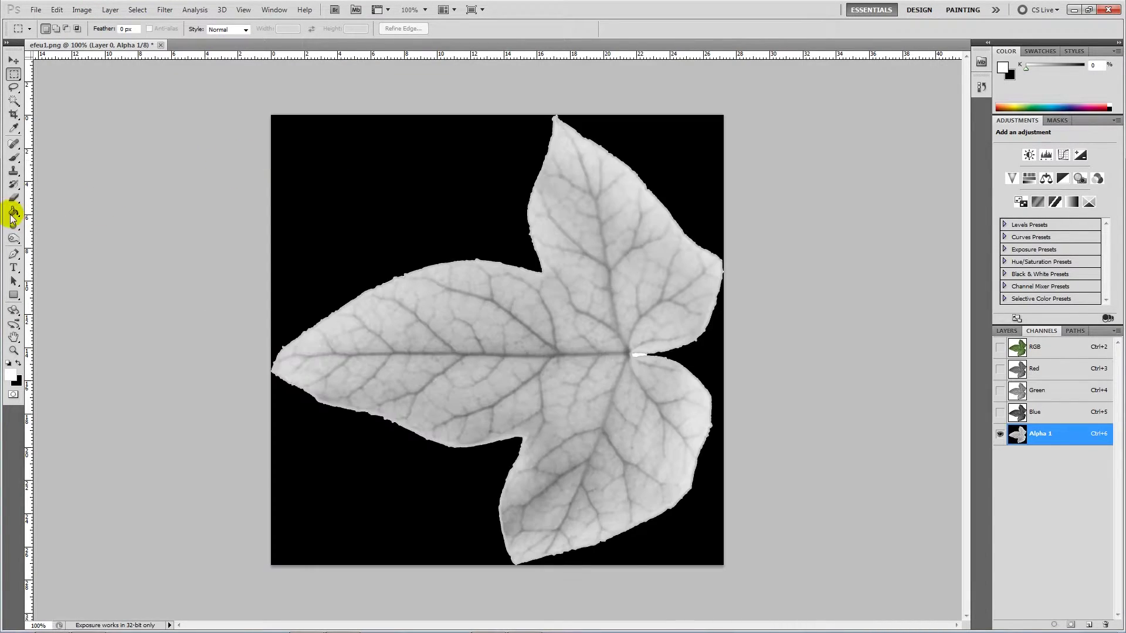
{"action": "left_click", "coordinate": [166, 191]}
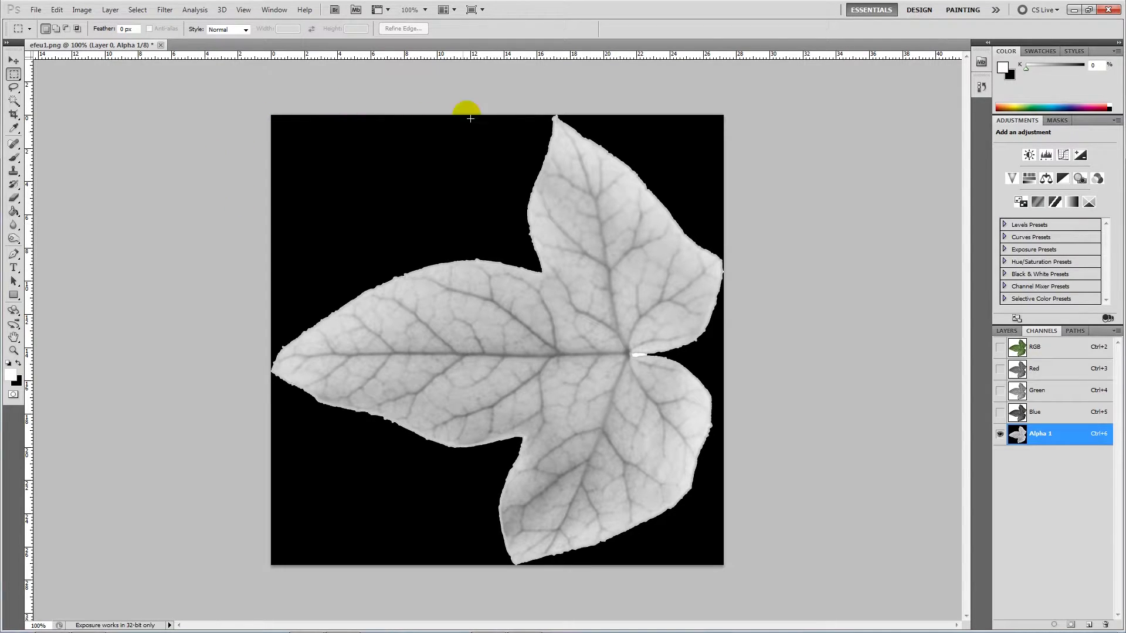
{"action": "left_click", "coordinate": [404, 115]}
{"action": "left_click", "coordinate": [522, 131]}
{"action": "left_click", "coordinate": [574, 293]}
{"action": "left_click", "coordinate": [595, 256]}
{"action": "left_click", "coordinate": [590, 338]}
{"action": "left_click", "coordinate": [575, 313]}
{"action": "left_click", "coordinate": [588, 370]}
{"action": "left_click", "coordinate": [600, 326]}
{"action": "left_click", "coordinate": [592, 358]}
{"action": "left_click", "coordinate": [547, 328]}
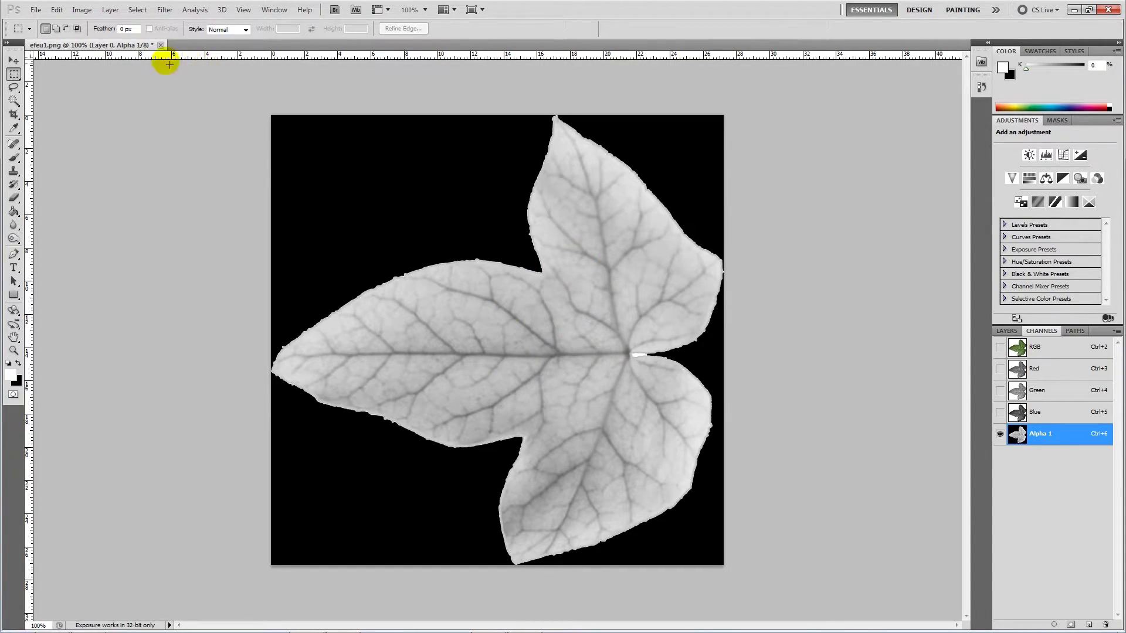
- Apply a steep Curves adjustment so the leaf turns pure white on black
{"action": "left_click", "coordinate": [83, 10]}
{"action": "mouse_move", "coordinate": [106, 47]}
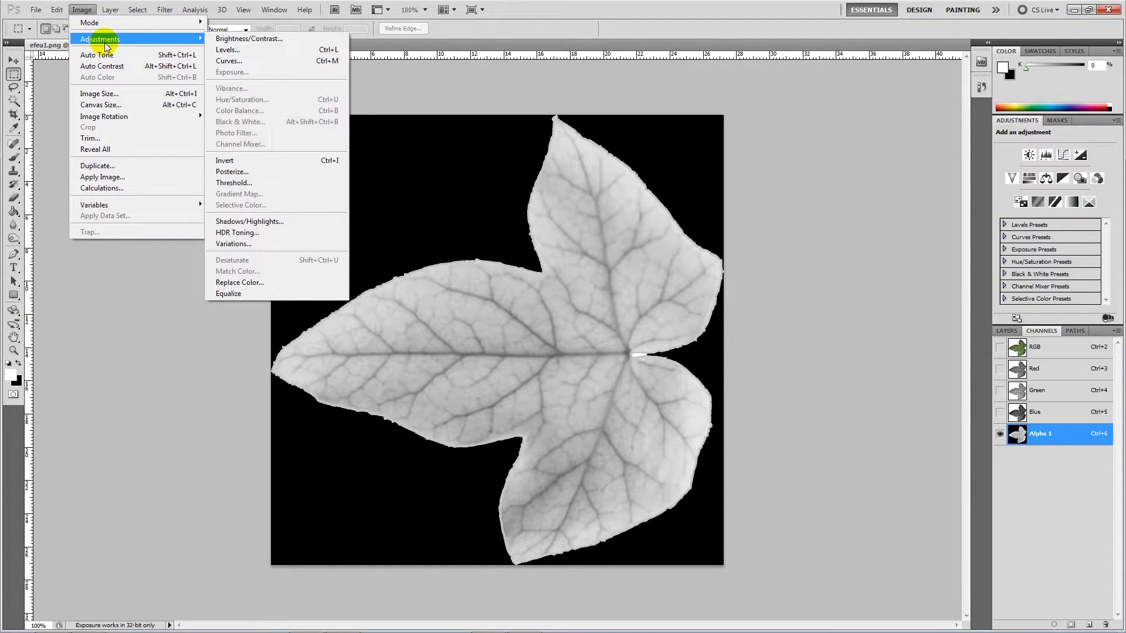
{"action": "left_click", "coordinate": [241, 59]}
{"action": "left_click_drag", "start_coordinate": [809, 256], "coordinate": [749, 205]}
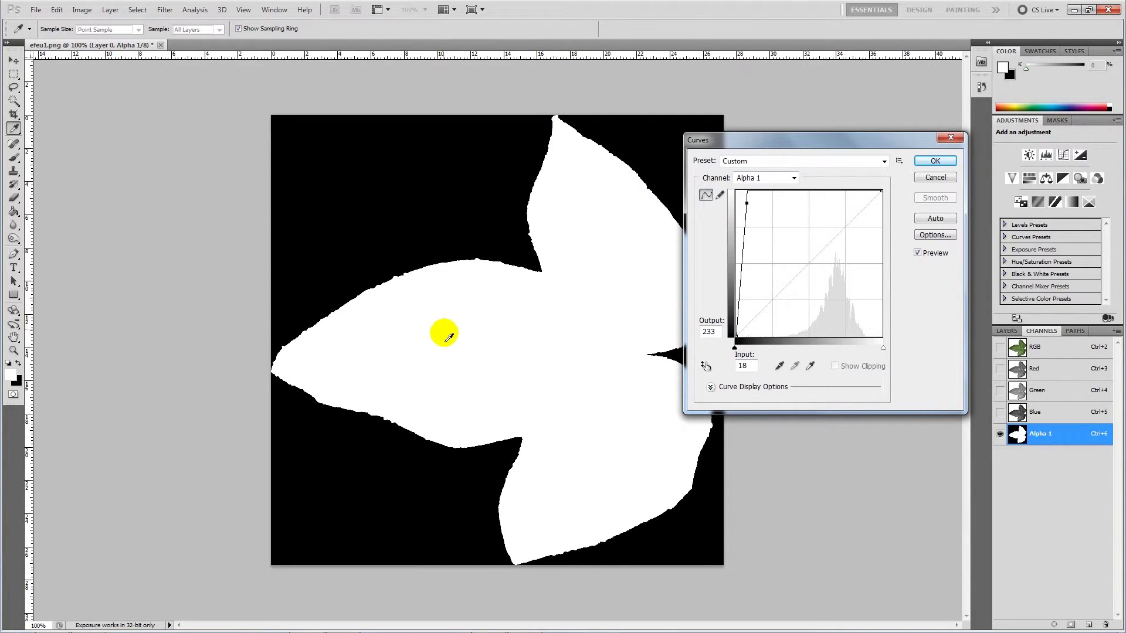
{"action": "left_click", "coordinate": [937, 160]}
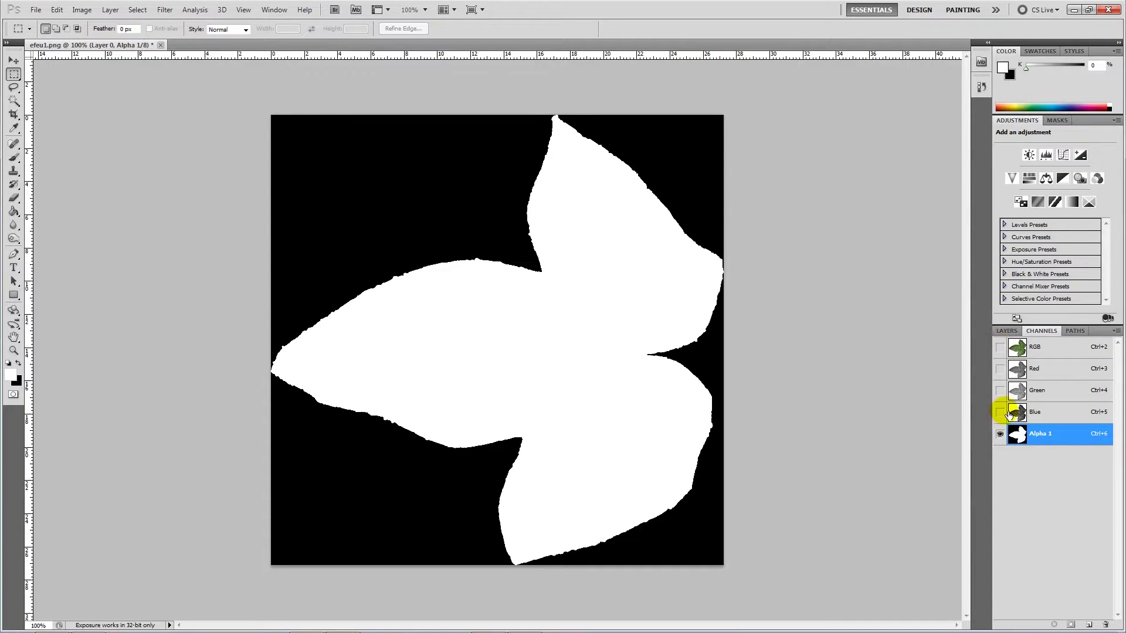
- Show the colour RGB image again with Alpha 1 hidden, back on the Layers panel
{"action": "key", "text": "x"}
{"action": "left_click", "coordinate": [1000, 346]}
{"action": "left_click", "coordinate": [1008, 436]}
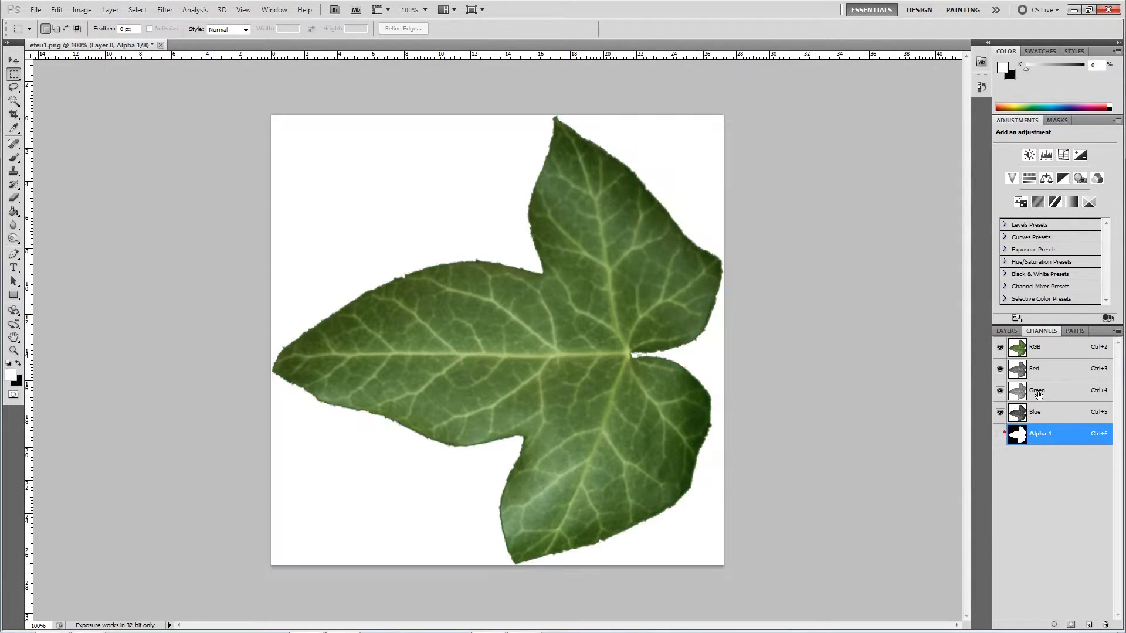
{"action": "left_click", "coordinate": [1049, 349]}
{"action": "left_click", "coordinate": [1006, 331]}
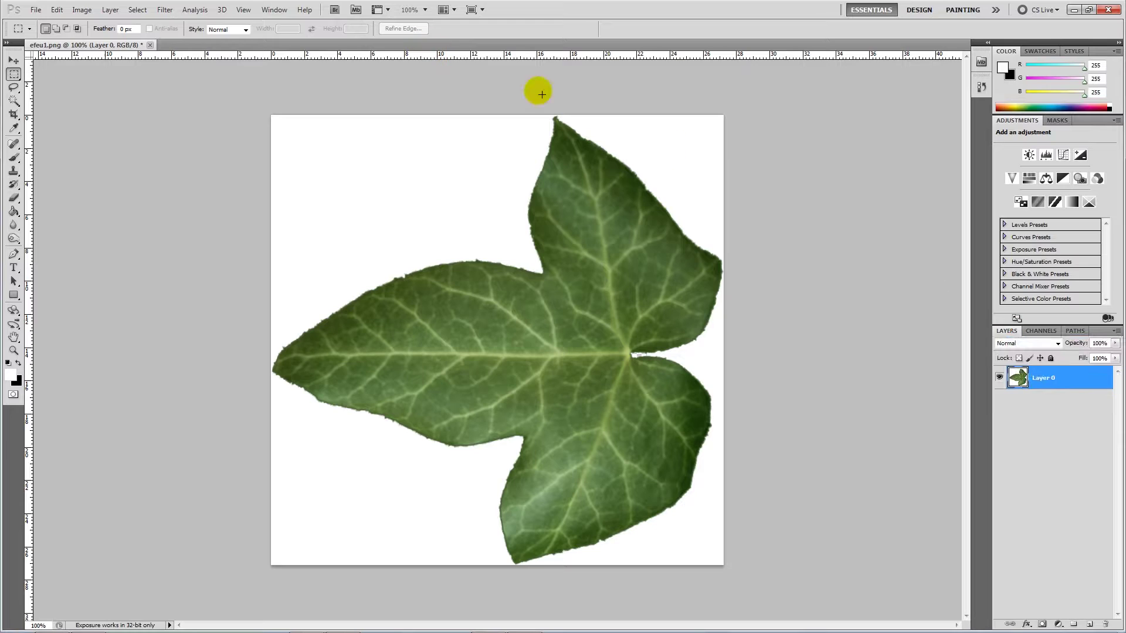
- Save the image as Leaf1 in Targa format at 32 bits/pixel, then minimize Photoshop
{"action": "left_click", "coordinate": [36, 9]}
{"action": "left_click", "coordinate": [49, 188]}
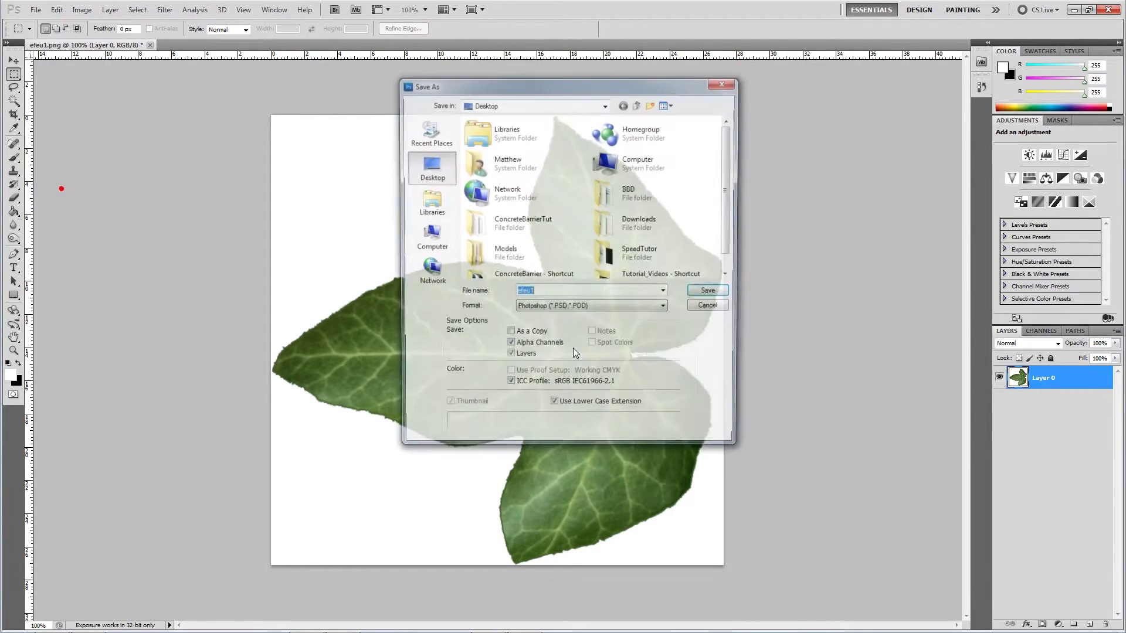
{"action": "type", "text": "L"}
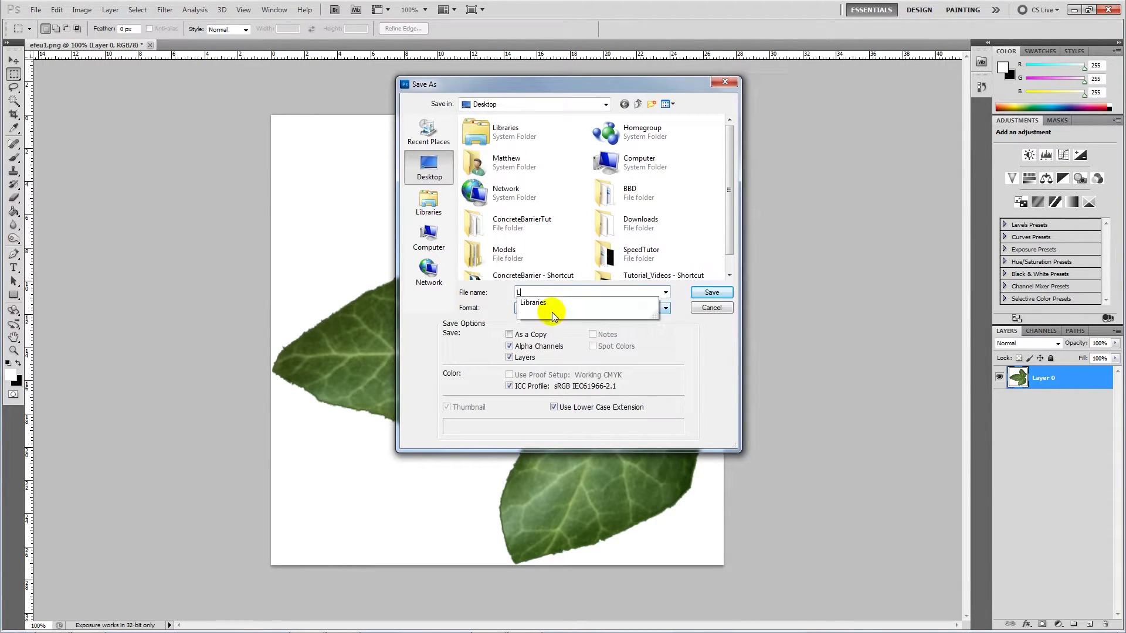
{"action": "type", "text": "eaf1"}
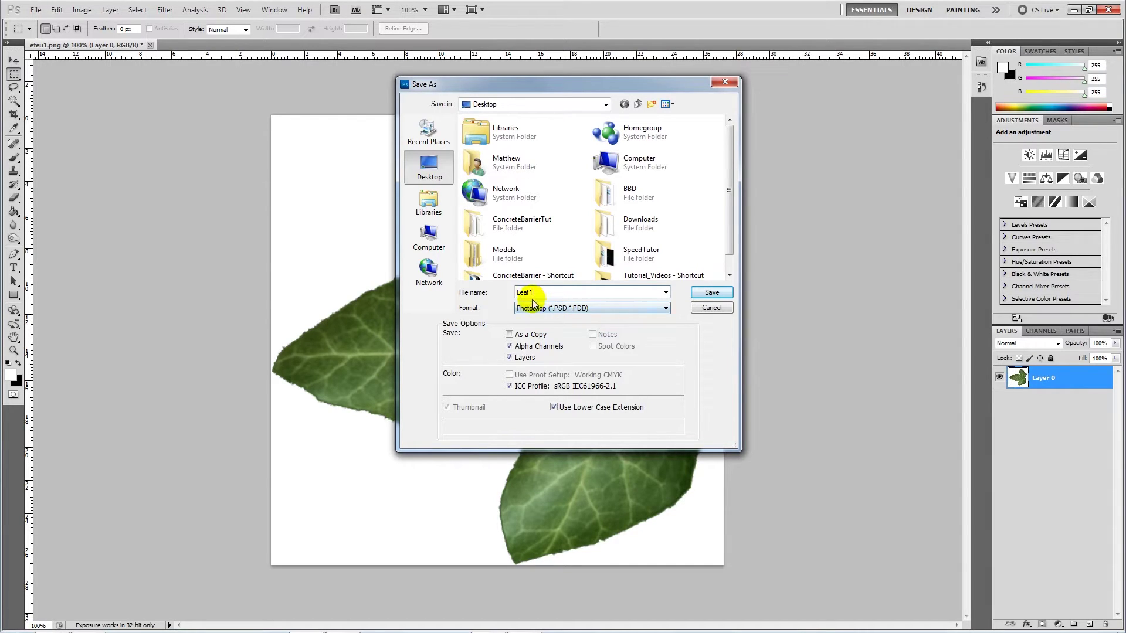
{"action": "left_click", "coordinate": [543, 309]}
{"action": "left_click", "coordinate": [559, 456]}
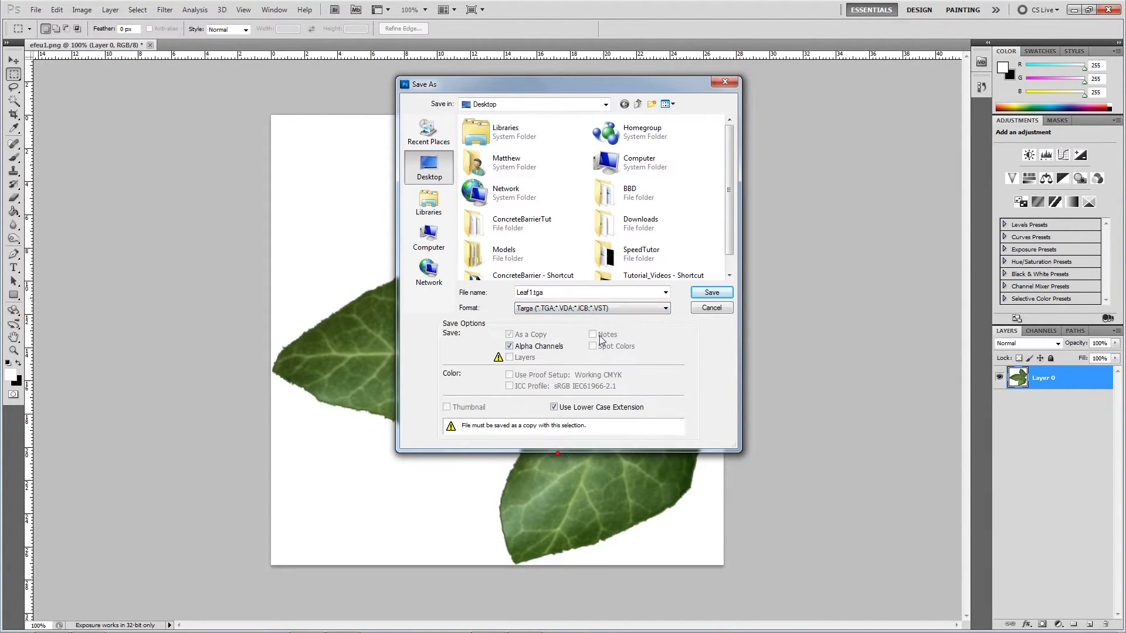
{"action": "left_click", "coordinate": [708, 292]}
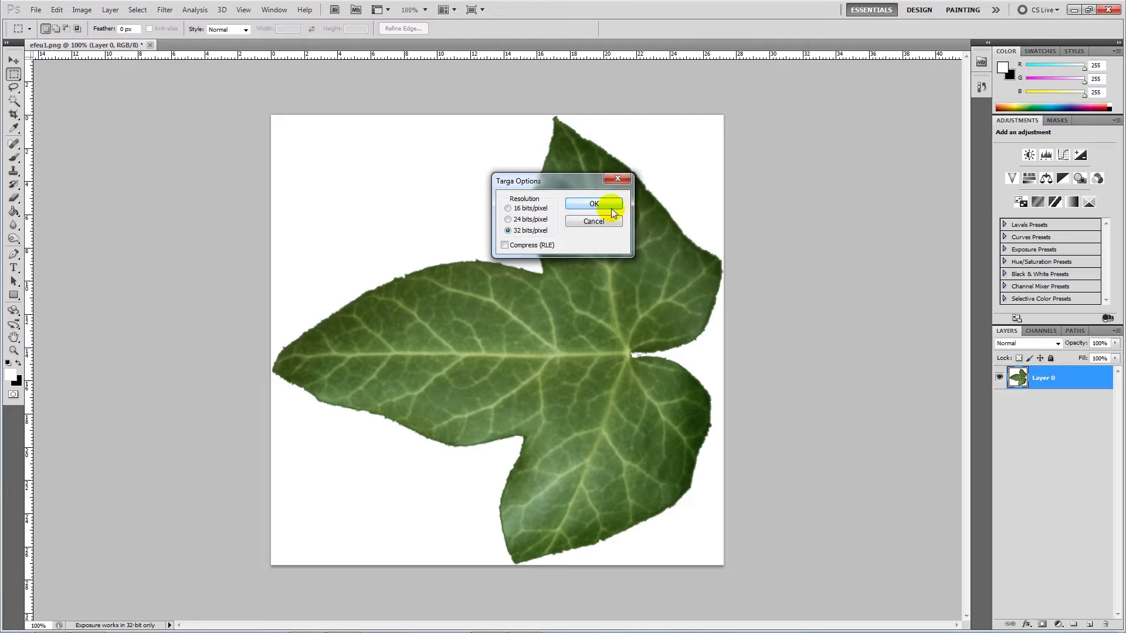
{"action": "left_click", "coordinate": [603, 206]}
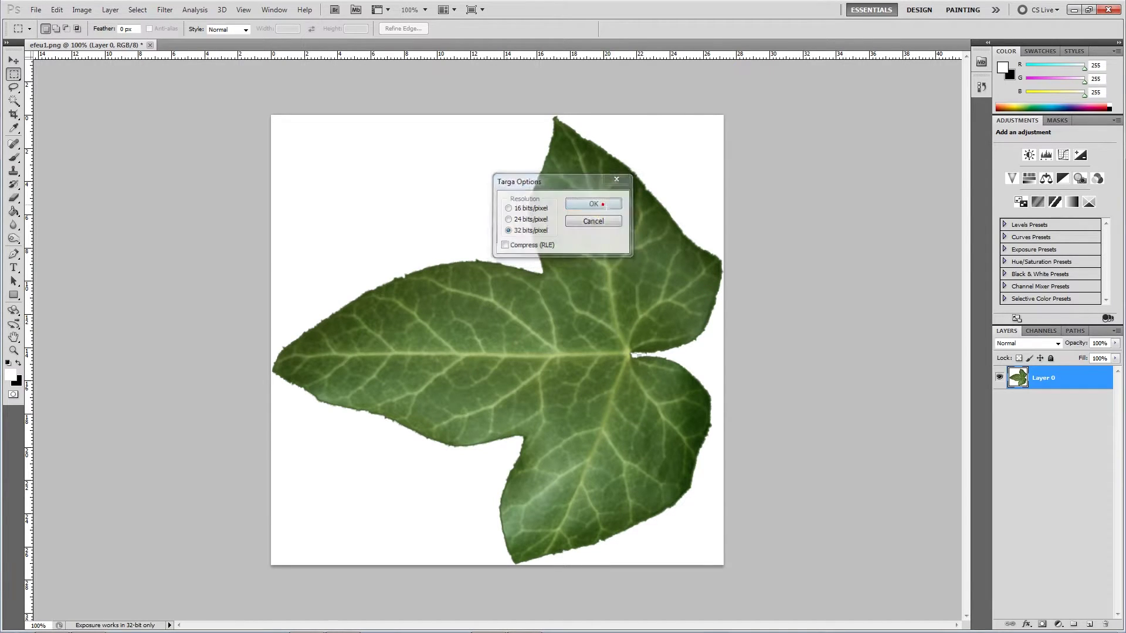
{"action": "left_click", "coordinate": [1073, 10]}
- Import the Leaf1 Targa via Import New Asset and drag it onto the plane
{"action": "mouse_move", "coordinate": [387, 631]}
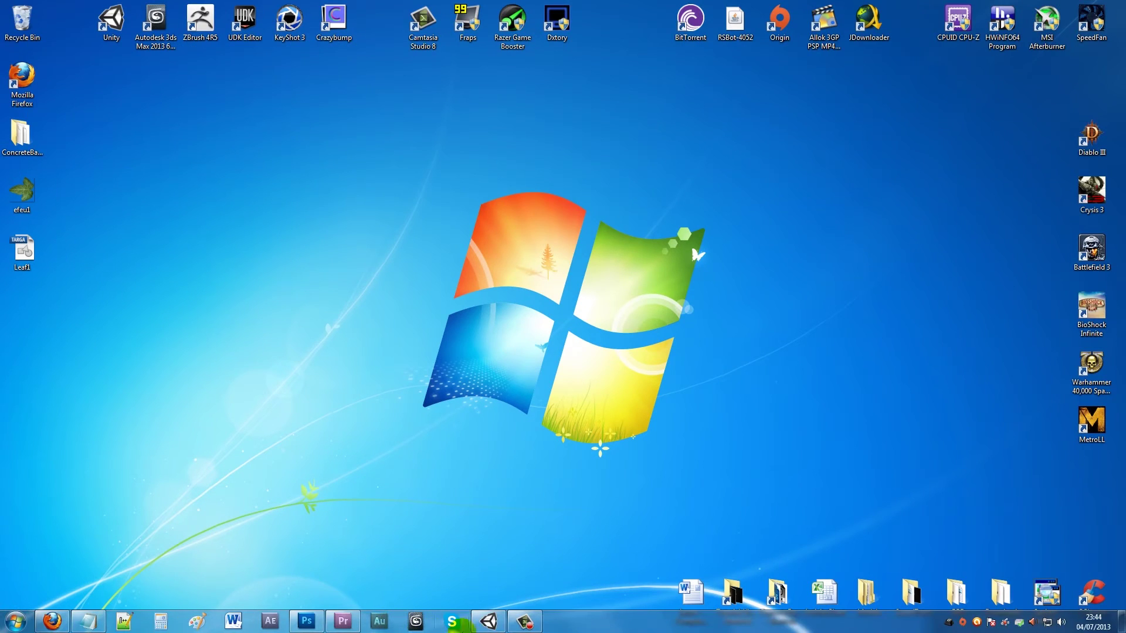
{"action": "left_click", "coordinate": [500, 629]}
{"action": "right_click", "coordinate": [471, 520]}
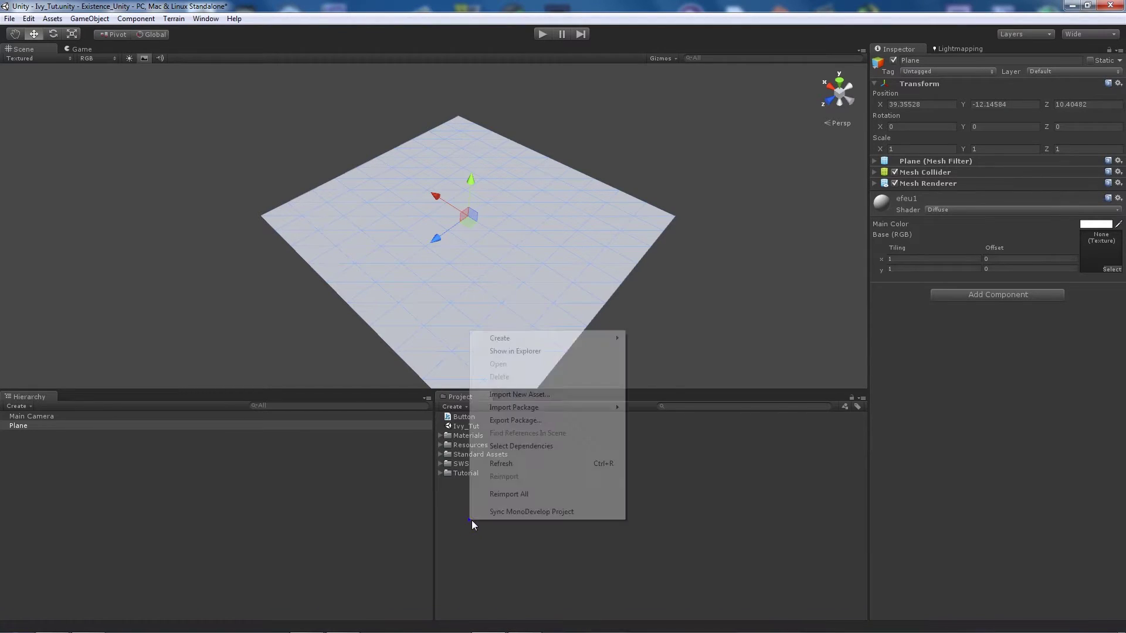
{"action": "left_click", "coordinate": [520, 395]}
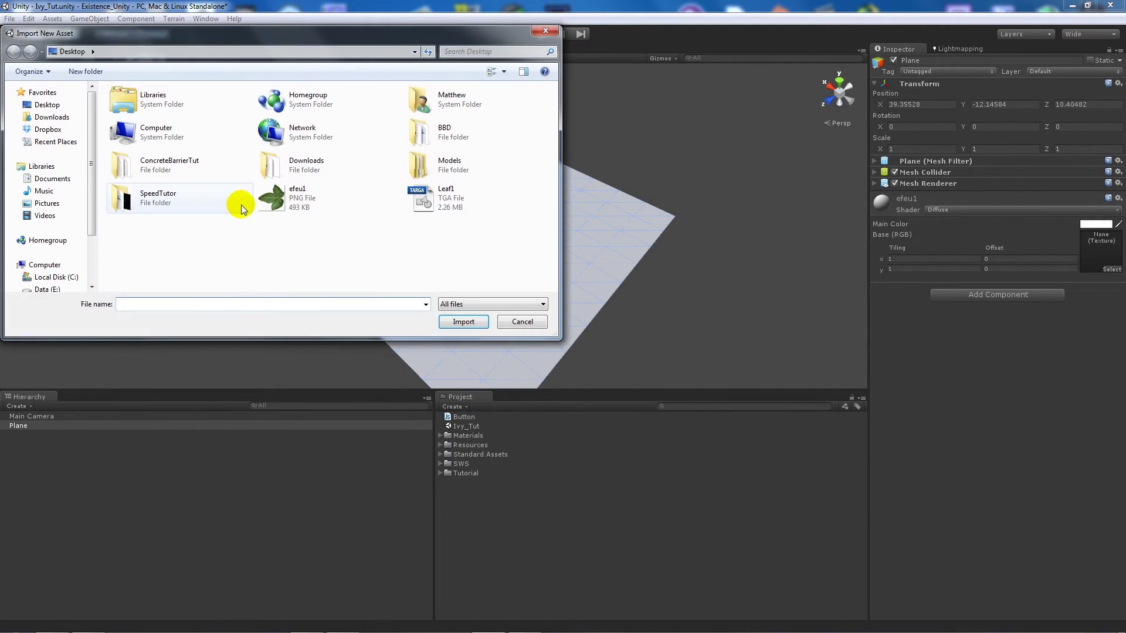
{"action": "left_click", "coordinate": [428, 222]}
{"action": "left_click", "coordinate": [463, 322]}
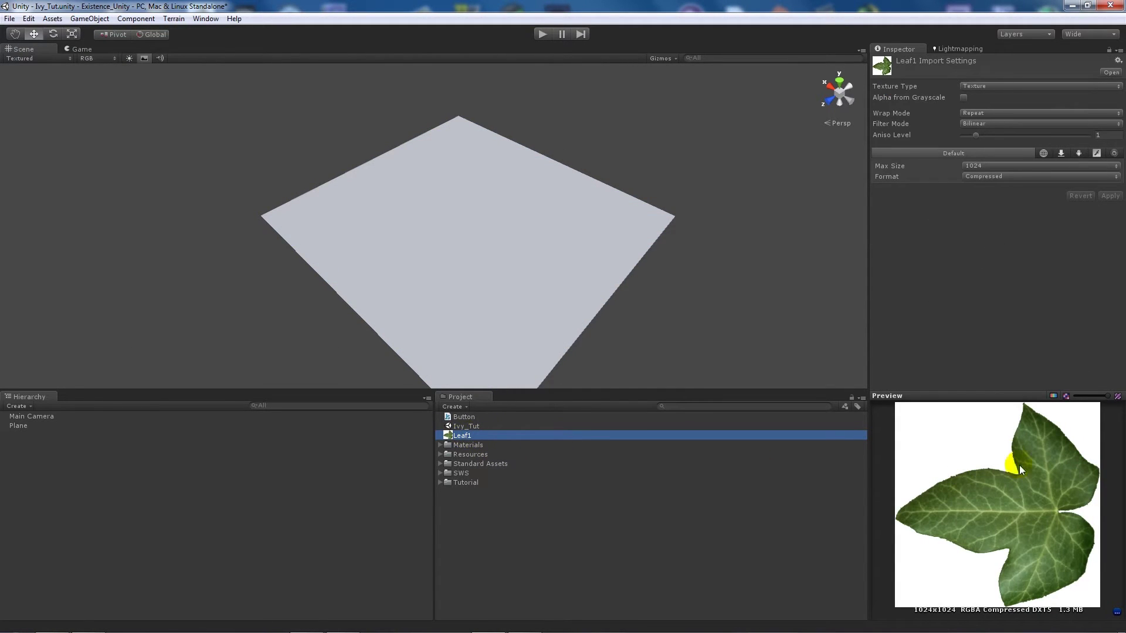
{"action": "left_click_drag", "start_coordinate": [463, 435], "coordinate": [511, 266]}
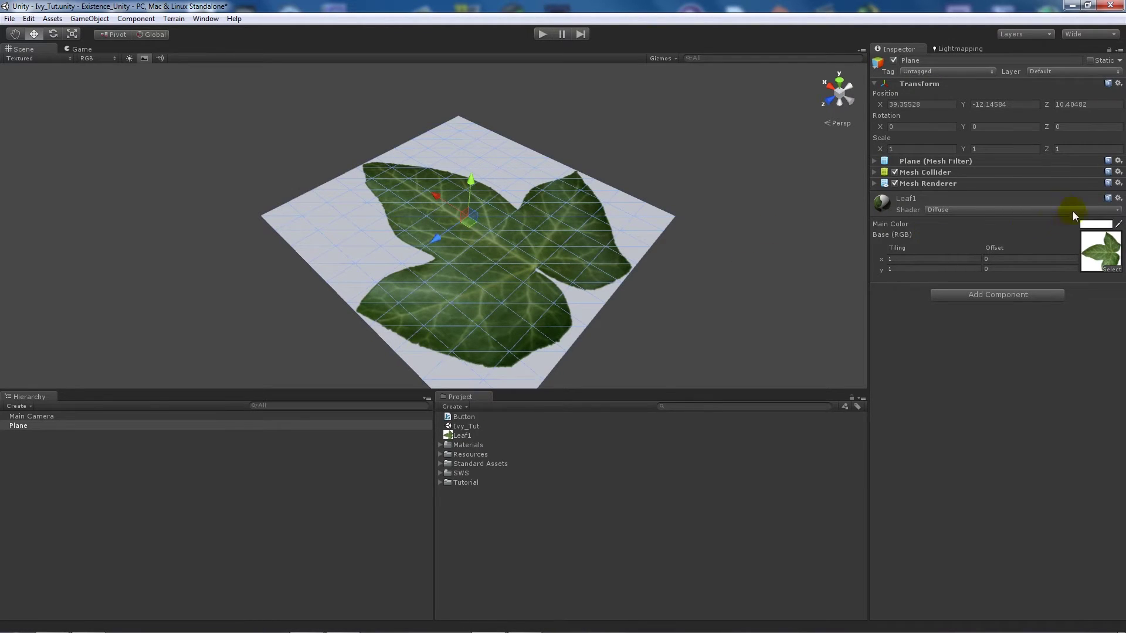
- Switch the Leaf1 material to Transparent/Cutout/Diffuse and push Alpha cutoff to its maximum
{"action": "left_click", "coordinate": [974, 208]}
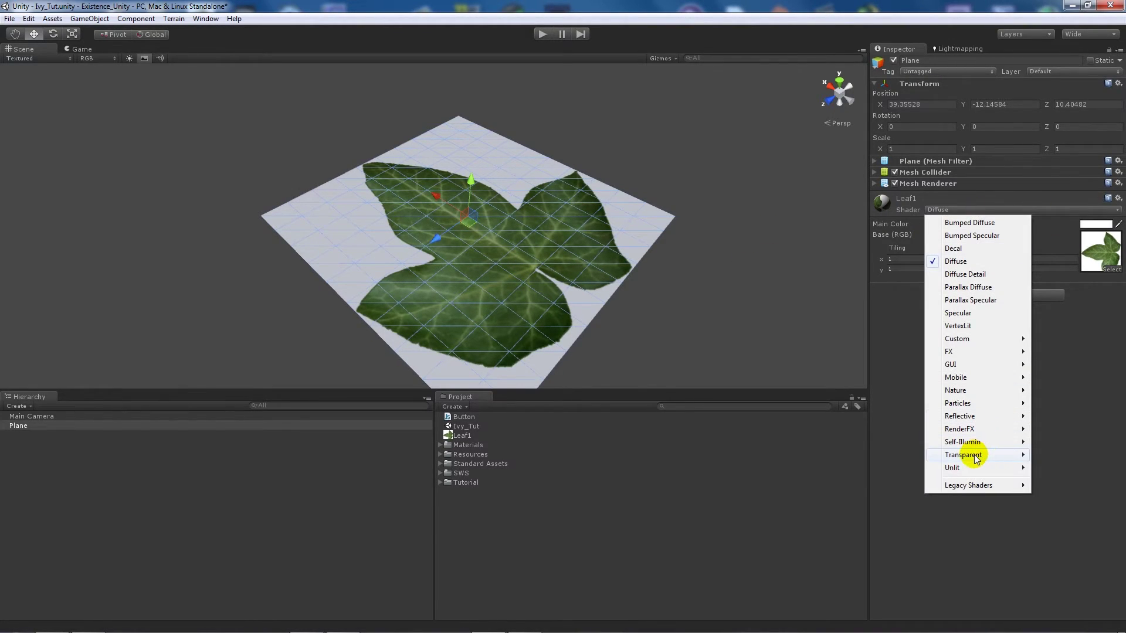
{"action": "mouse_move", "coordinate": [975, 456]}
{"action": "mouse_move", "coordinate": [884, 484]}
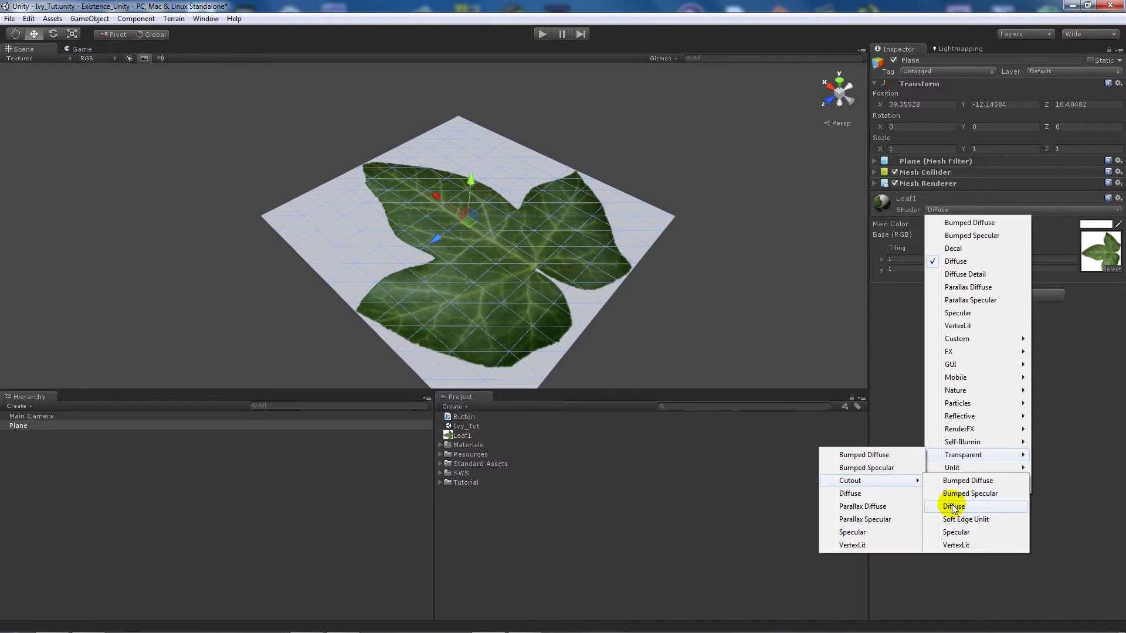
{"action": "left_click", "coordinate": [953, 506]}
{"action": "left_click", "coordinate": [698, 316]}
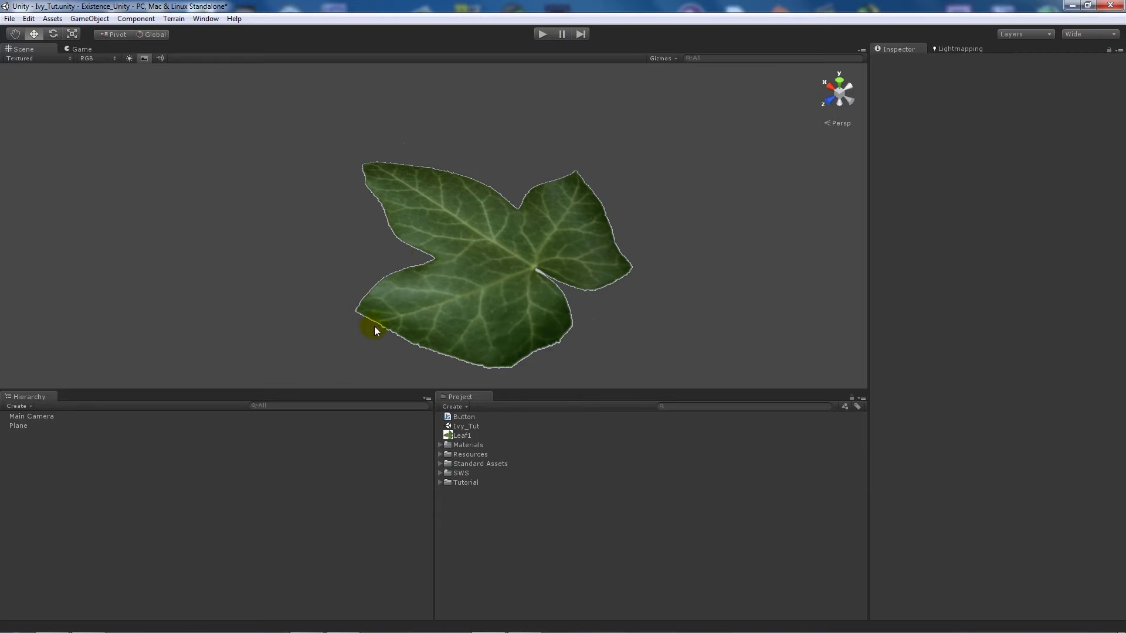
{"action": "left_click", "coordinate": [506, 262]}
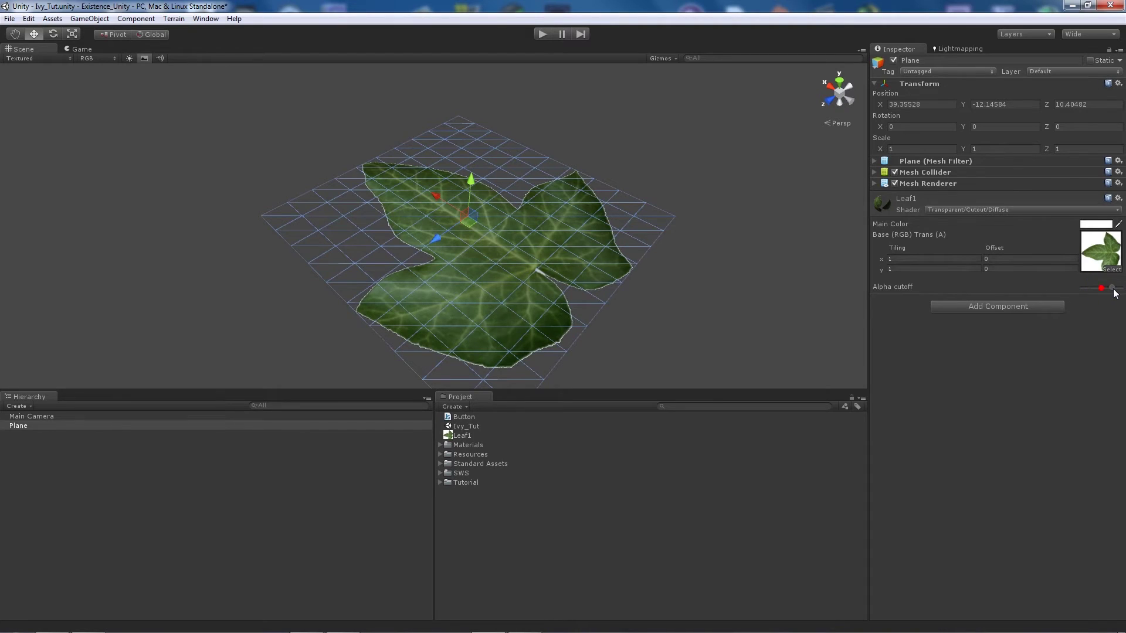
{"action": "mouse_move", "coordinate": [1113, 289]}
{"action": "left_mouse_down"}
{"action": "mouse_move", "coordinate": [1056, 282]}
{"action": "mouse_move", "coordinate": [1121, 287]}
{"action": "left_mouse_up"}
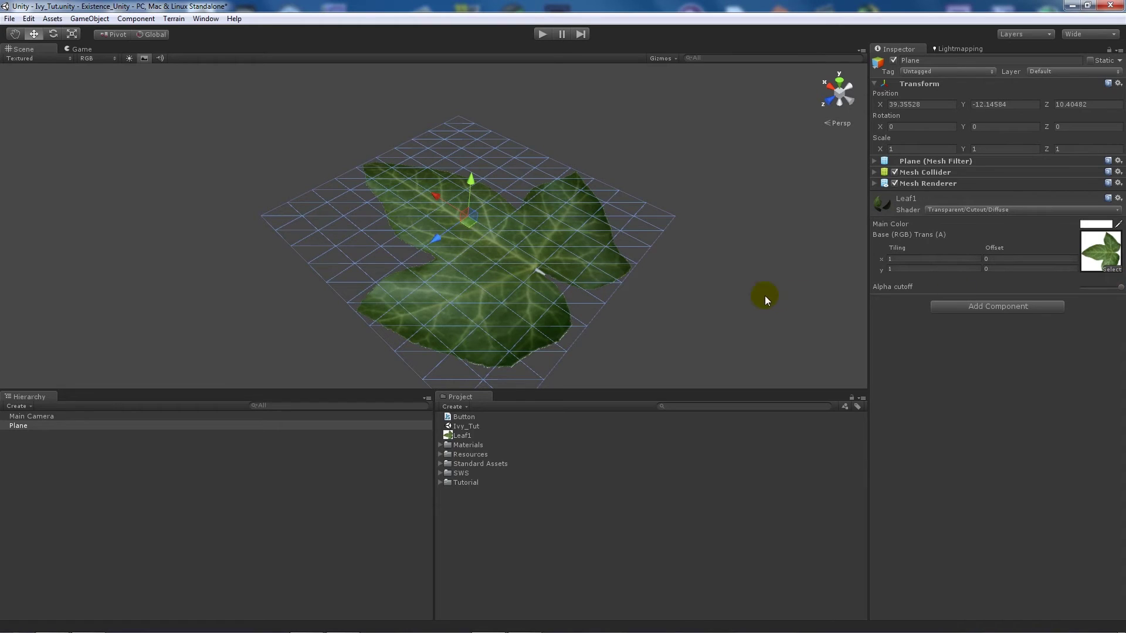
- Recheck the plane's alpha cutoff, then select and frame the leaf plane with F
{"action": "left_click", "coordinate": [693, 315]}
{"action": "left_click", "coordinate": [469, 290]}
{"action": "mouse_move", "coordinate": [1121, 286]}
{"action": "left_mouse_down"}
{"action": "mouse_move", "coordinate": [1086, 283]}
{"action": "mouse_move", "coordinate": [1120, 288]}
{"action": "left_mouse_up"}
{"action": "left_click", "coordinate": [819, 303]}
{"action": "left_click_drag", "start_coordinate": [647, 291], "coordinate": [484, 270]}
{"action": "left_click", "coordinate": [442, 260]}
{"action": "key", "text": "f"}
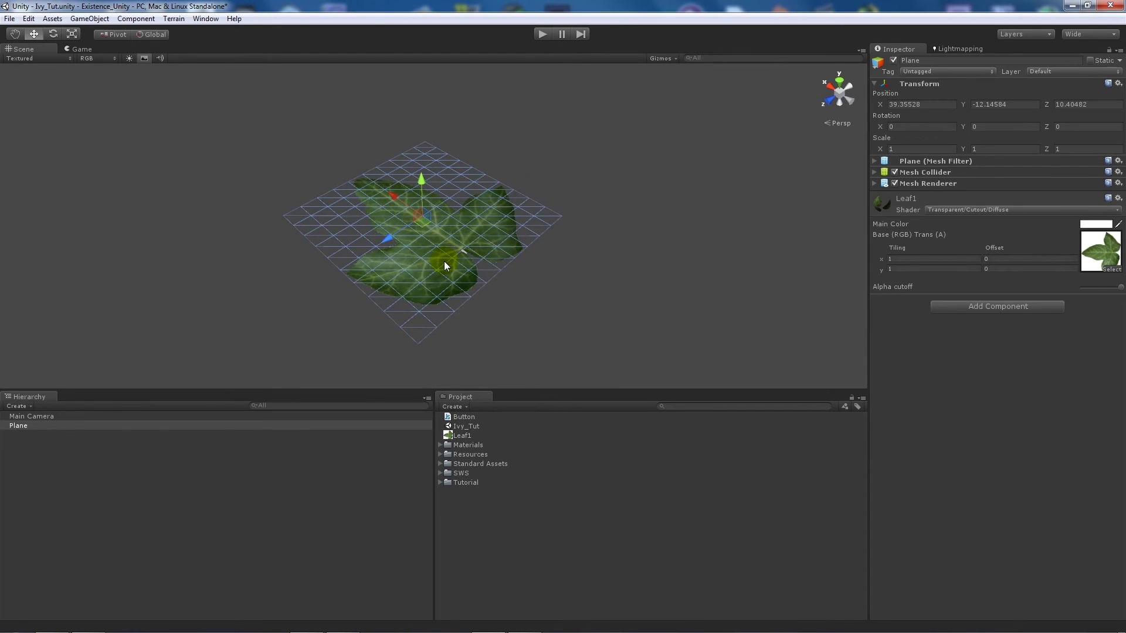
- Duplicate the leaf plane with Ctrl+D and move the copies into an overlapping leaf cluster
{"action": "left_click_drag", "start_coordinate": [414, 227], "coordinate": [457, 196]}
{"action": "key", "text": "ctrl+d"}
{"action": "key", "text": "ctrl+d"}
{"action": "key", "text": "ctrl+d"}
{"action": "key", "text": "ctrl+d"}
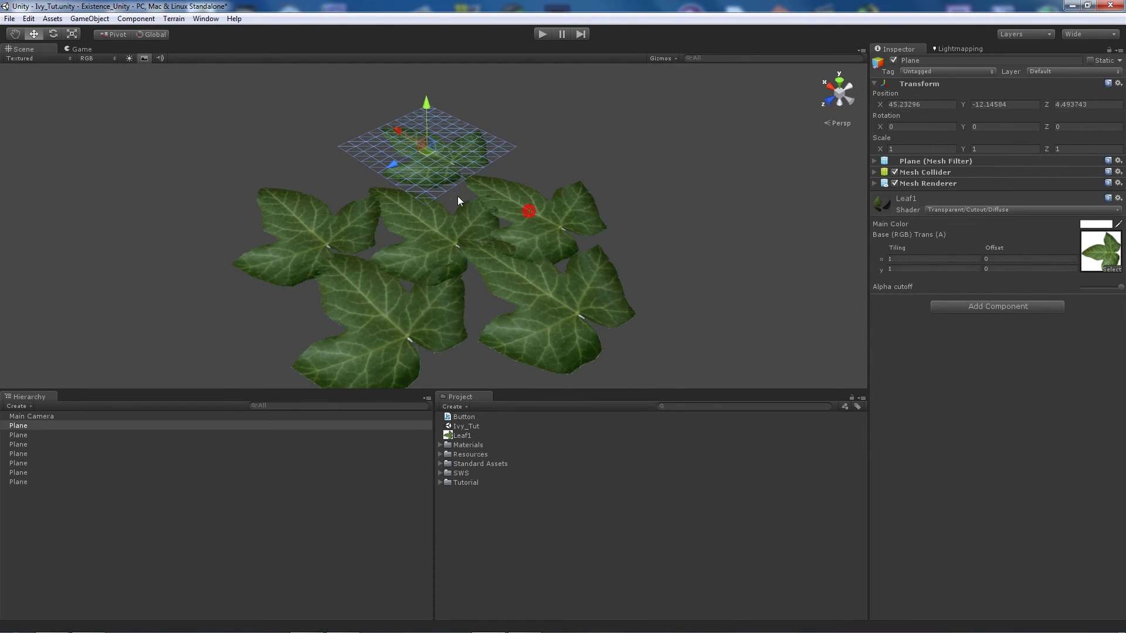
{"action": "left_click_drag", "start_coordinate": [431, 159], "coordinate": [313, 194]}
{"action": "left_click", "coordinate": [741, 244]}
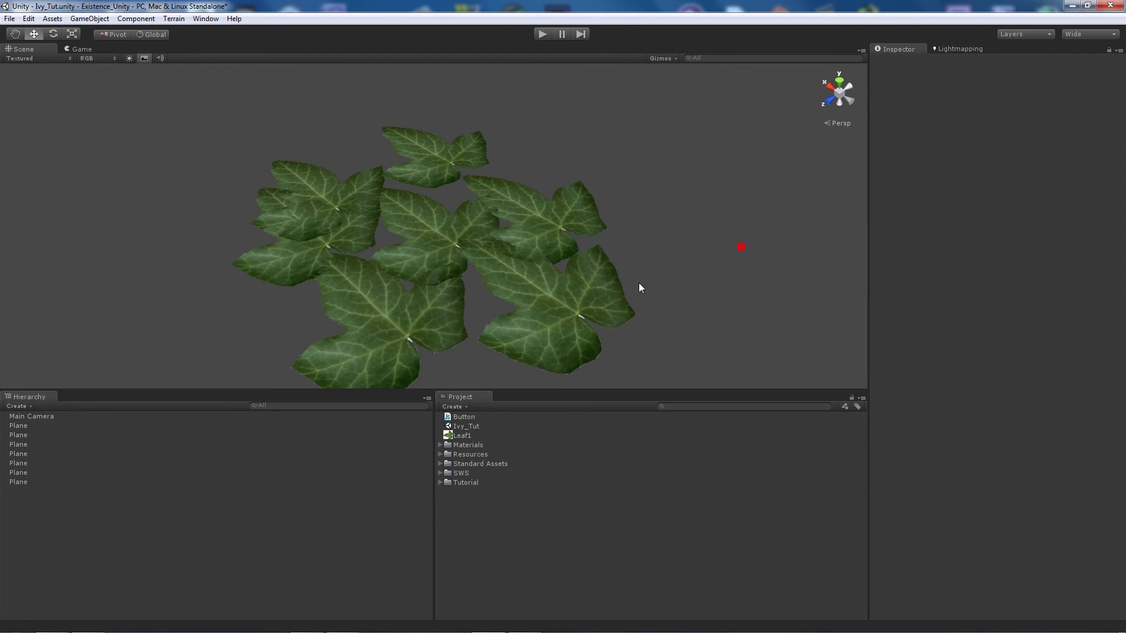
{"action": "scroll", "coordinate": [616, 294], "scroll_direction": "down", "scroll_amount": 2}
{"action": "left_click_drag", "start_coordinate": [447, 297], "coordinate": [459, 224]}
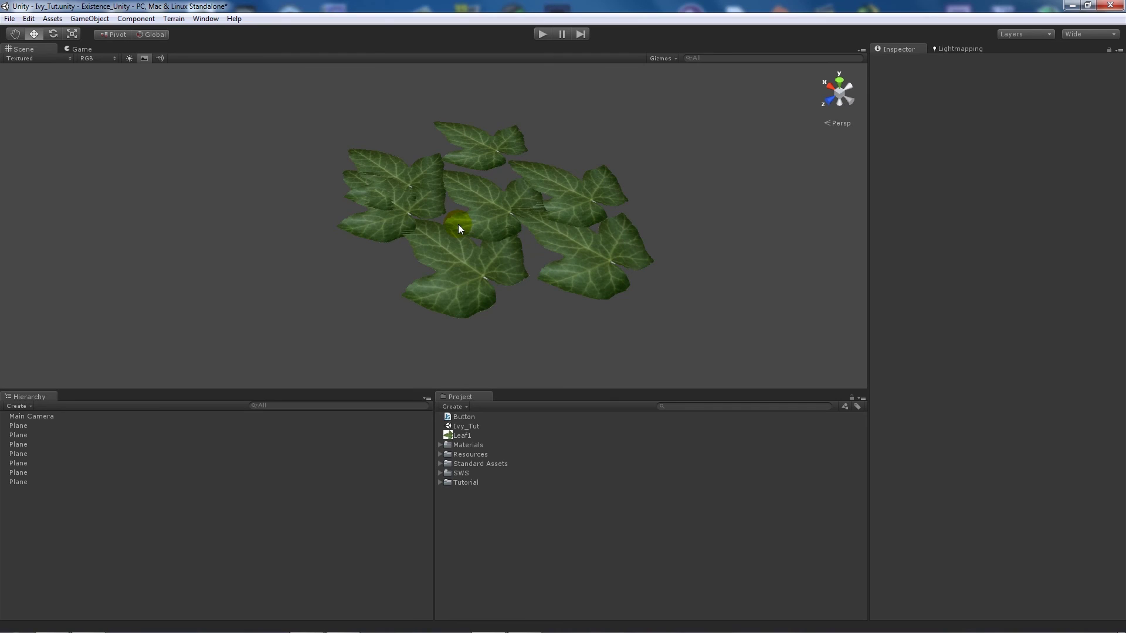